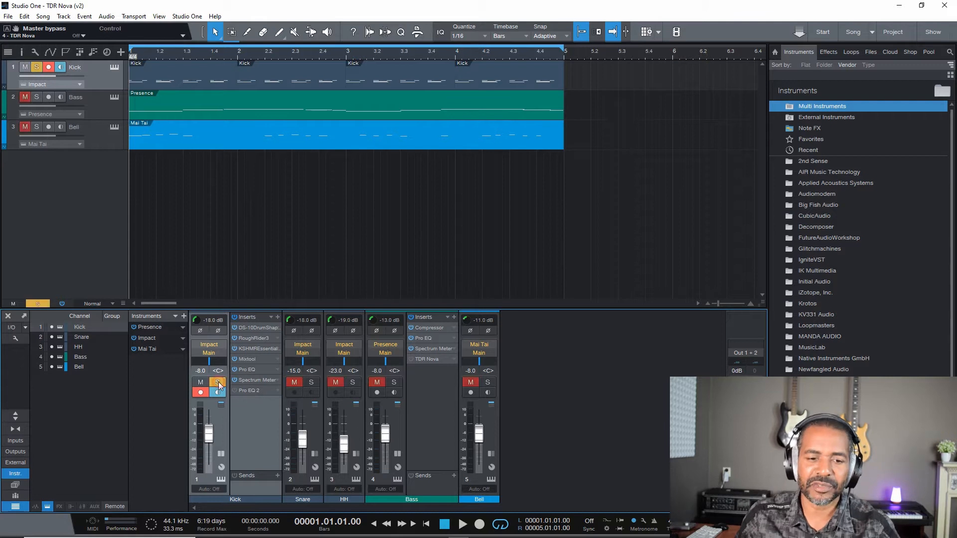
# Step: Open and enable Pro EQ² on the Kick channel, and play the soloed kick to view its frequency spectrum
pyautogui.click(256, 387)
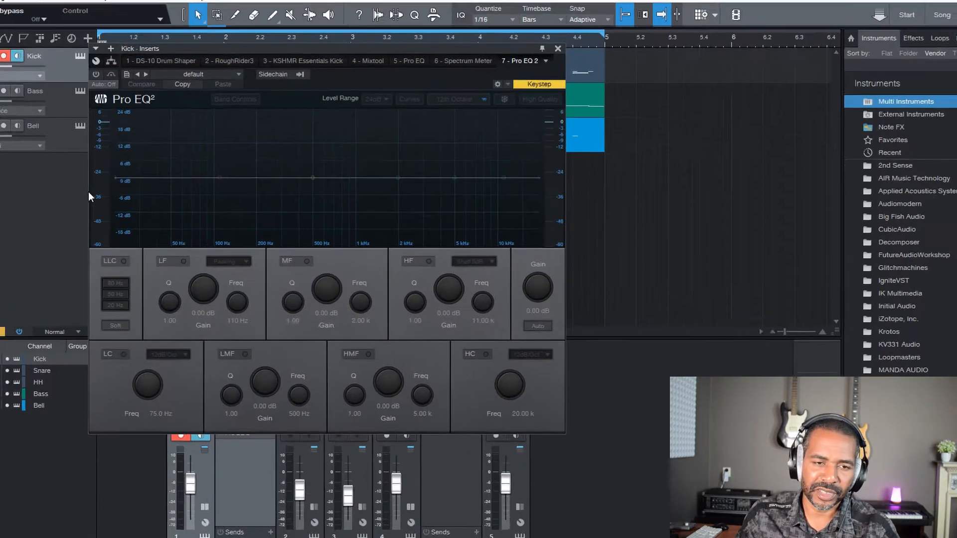
pyautogui.click(33, 57)
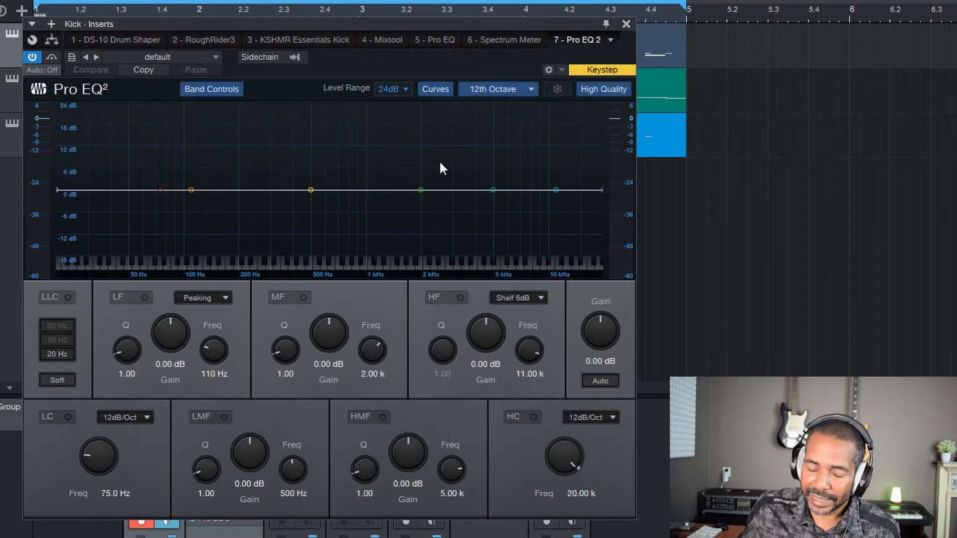
pyautogui.press('space')
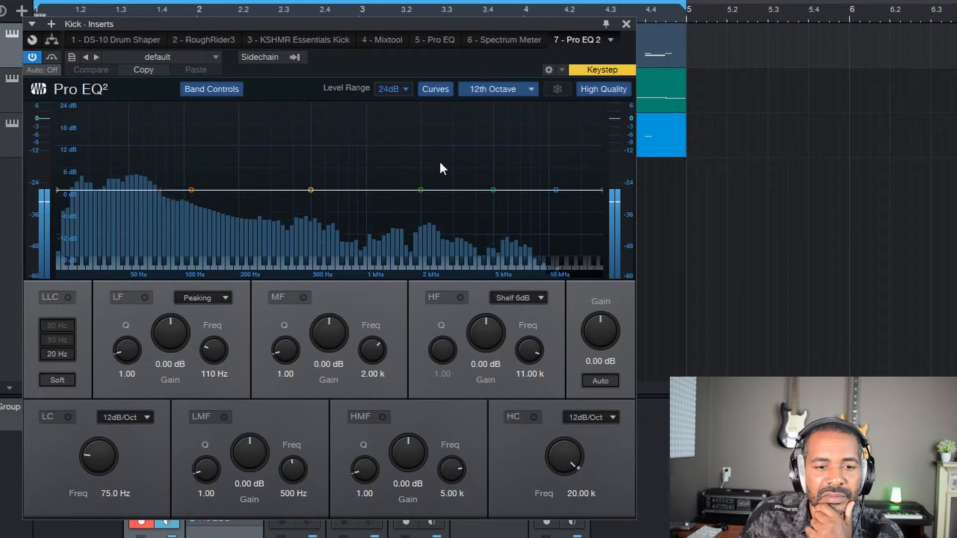
# Step: Set the kick EQ's LF band to Q 2.00 and boost it by about 10.3 dB at about 67.8 Hz
pyautogui.click(124, 374)
pyautogui.write('2')
pyautogui.press('Return')
pyautogui.moveTo(170, 335); pyautogui.dragTo(183, 315)
pyautogui.moveTo(212, 349); pyautogui.dragTo(211, 358)
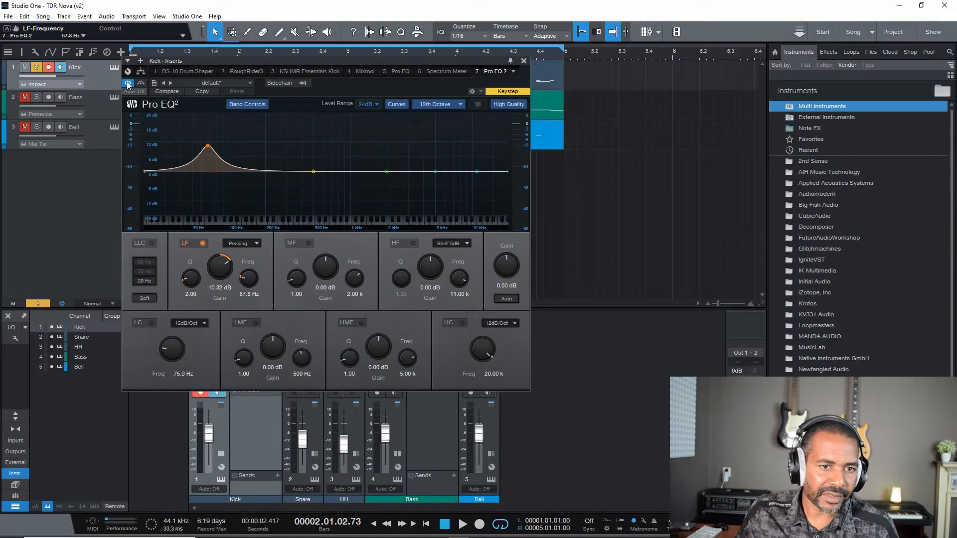
# Step: Disable and close the Kick channel's Pro EQ², and unsolo the Kick channel
pyautogui.click(128, 83)
pyautogui.click(523, 61)
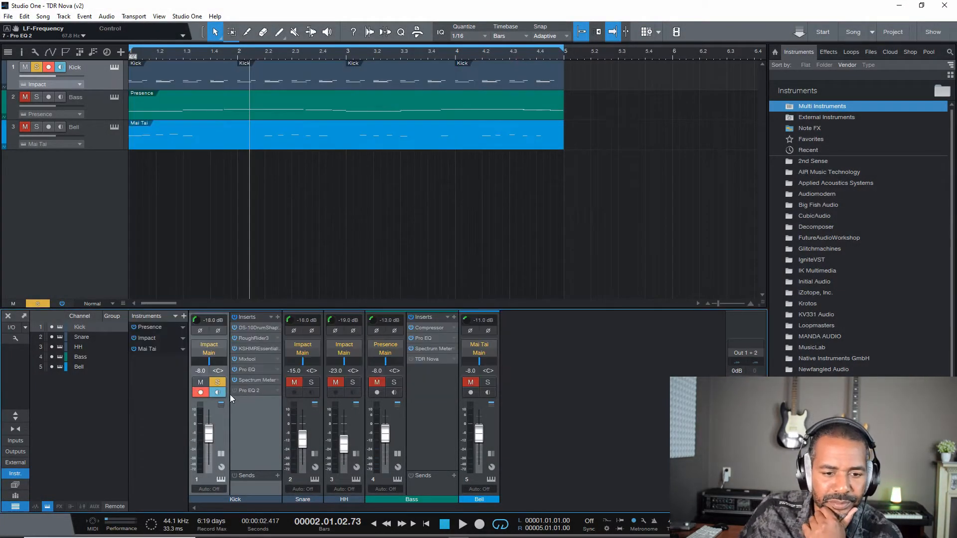
pyautogui.click(218, 381)
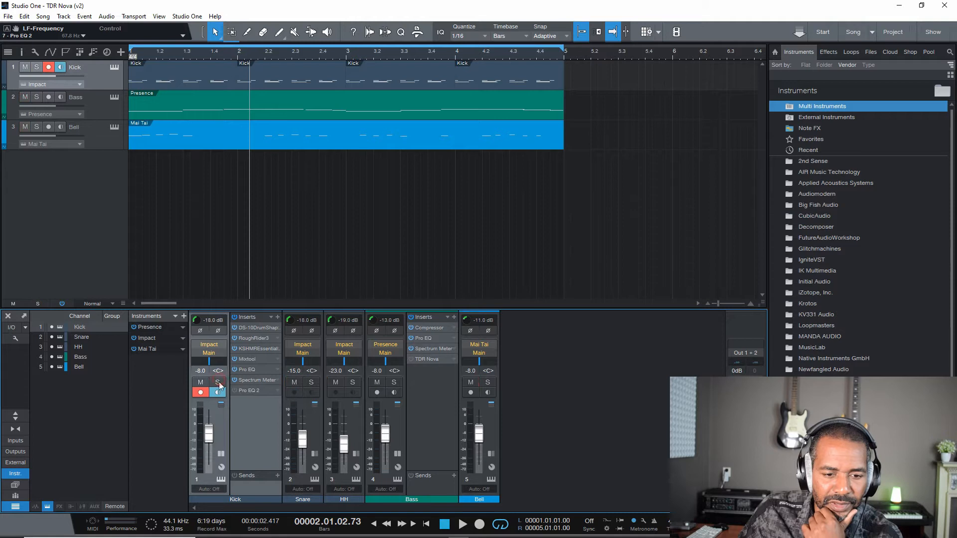
pyautogui.doubleClick(218, 429)
pyautogui.doubleClick(220, 428)
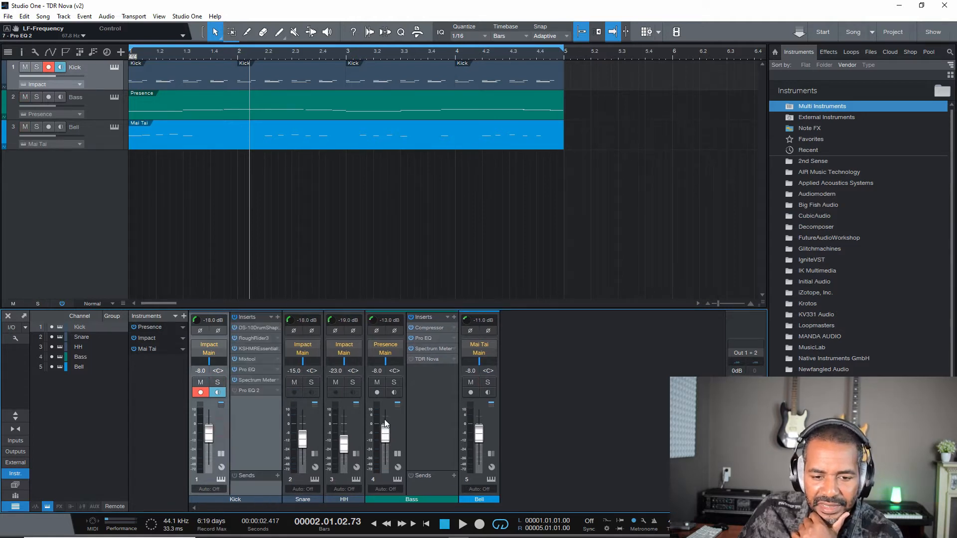
# Step: Open TDR Nova on the Bass channel, switch it on, and move its window clear of the Kick channel
pyautogui.click(400, 417)
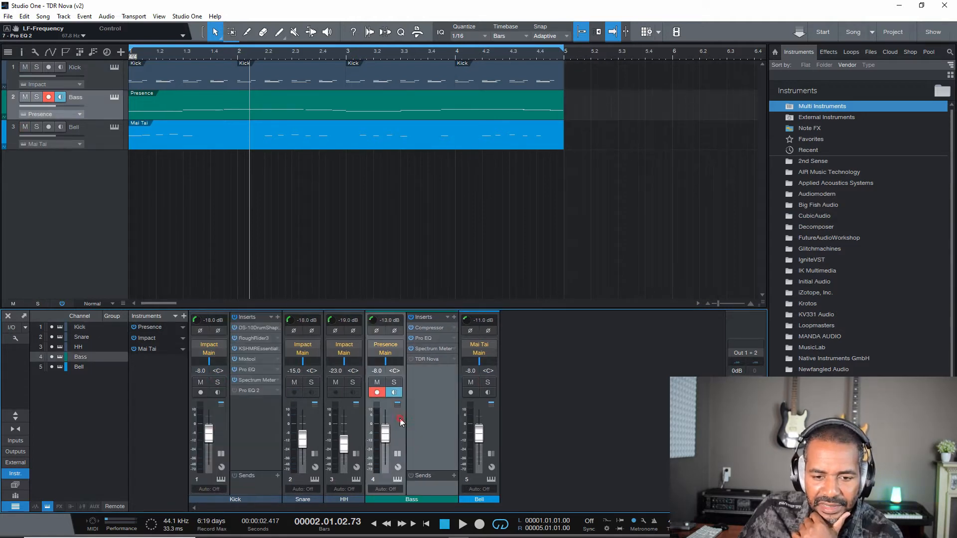
pyautogui.click(430, 360)
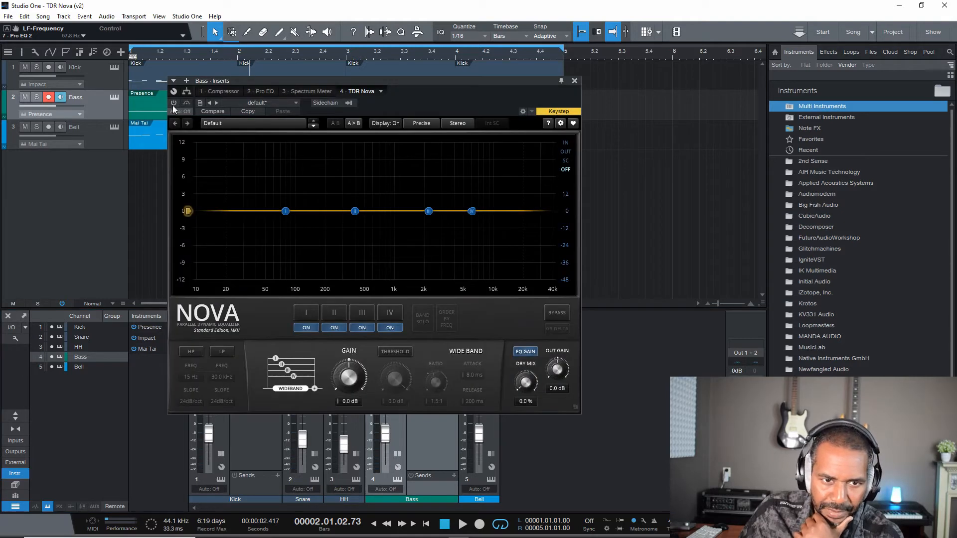
pyautogui.moveTo(463, 79); pyautogui.dragTo(493, 72)
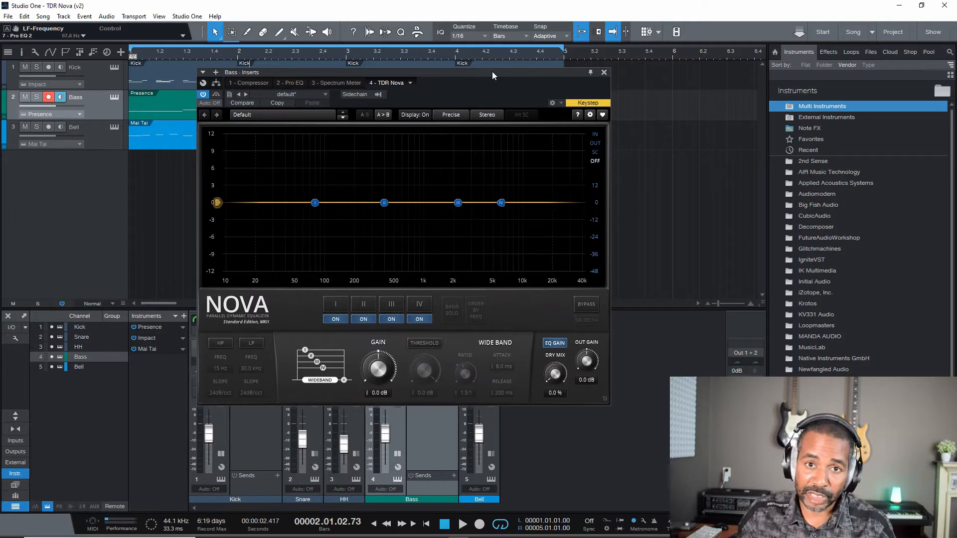
pyautogui.moveTo(441, 73); pyautogui.dragTo(480, 70)
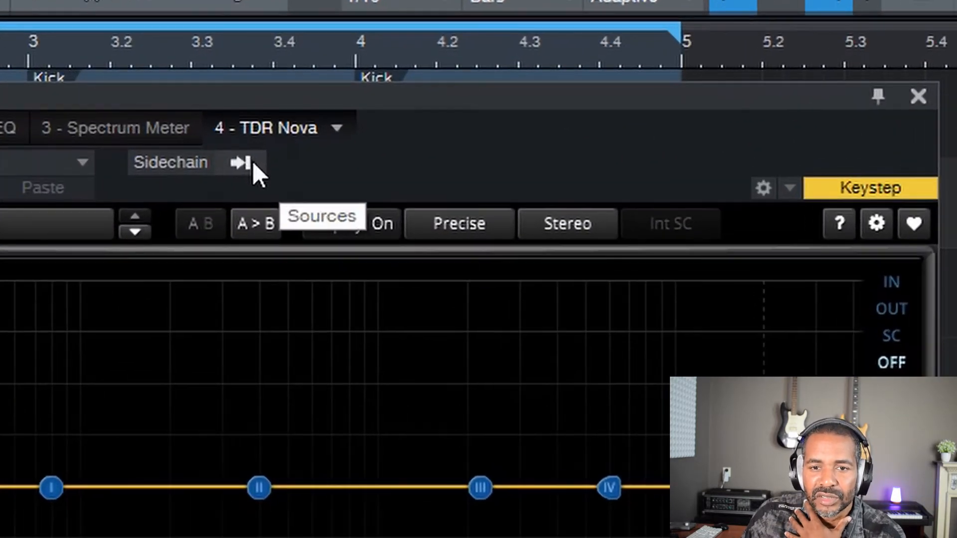
# Step: Route the Kick channel into TDR Nova's sidechain input on the Bass channel
pyautogui.click(417, 91)
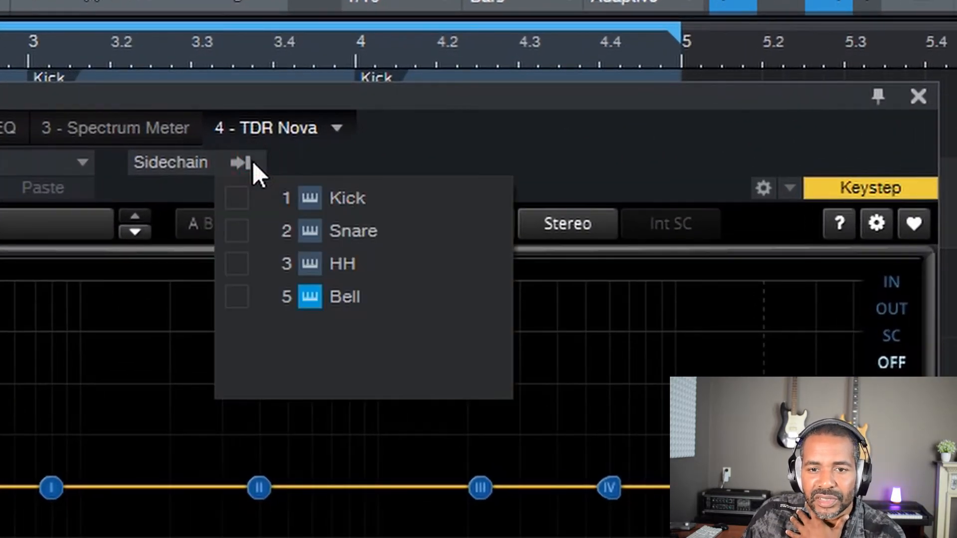
pyautogui.click(242, 204)
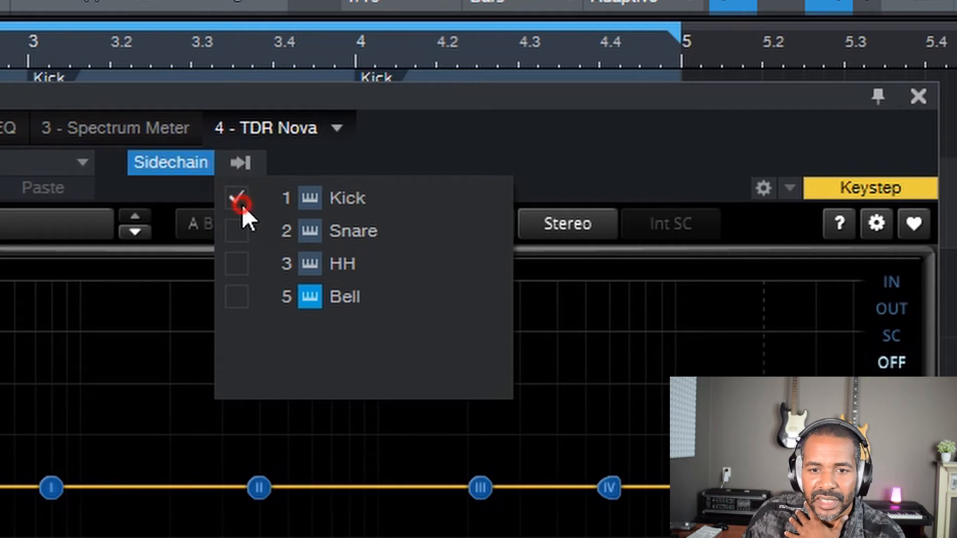
pyautogui.click(589, 174)
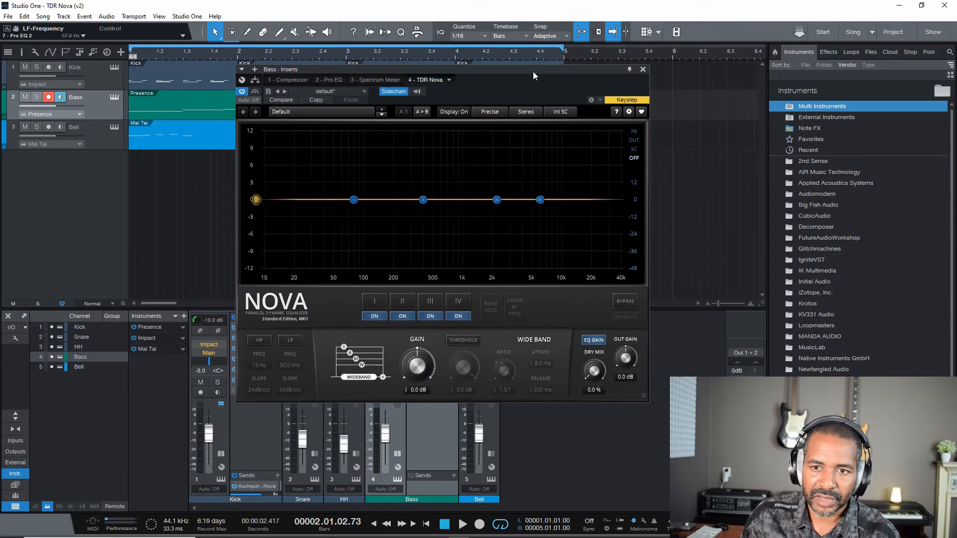
pyautogui.moveTo(533, 71); pyautogui.dragTo(556, 68)
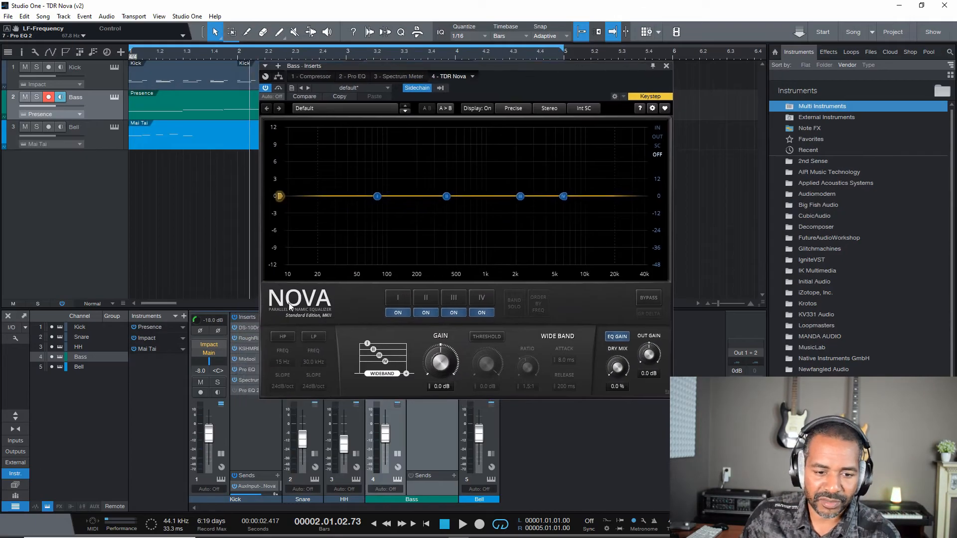
pyautogui.click(227, 430)
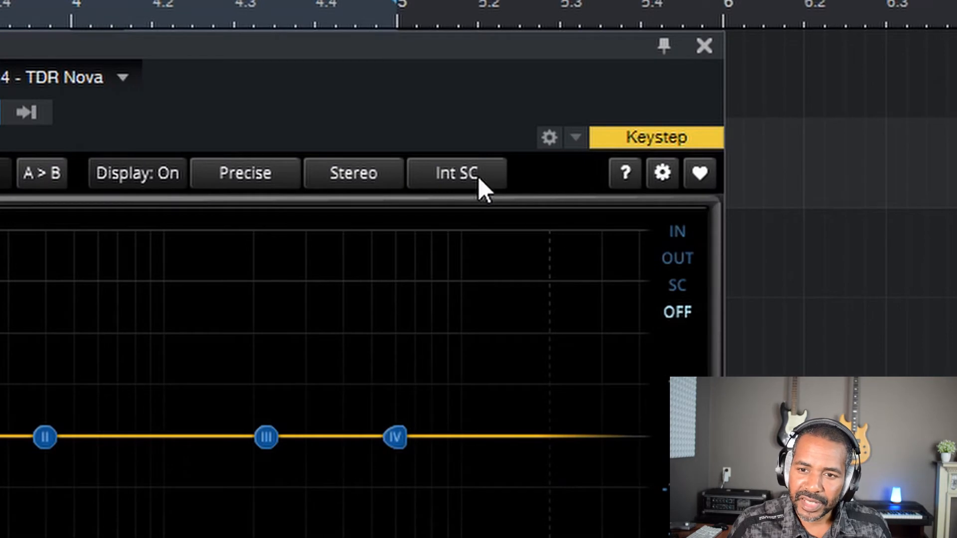
# Step: Switch Nova's sidechain source to Ext SC, set its analyzer to SC, and play the song
pyautogui.click(456, 175)
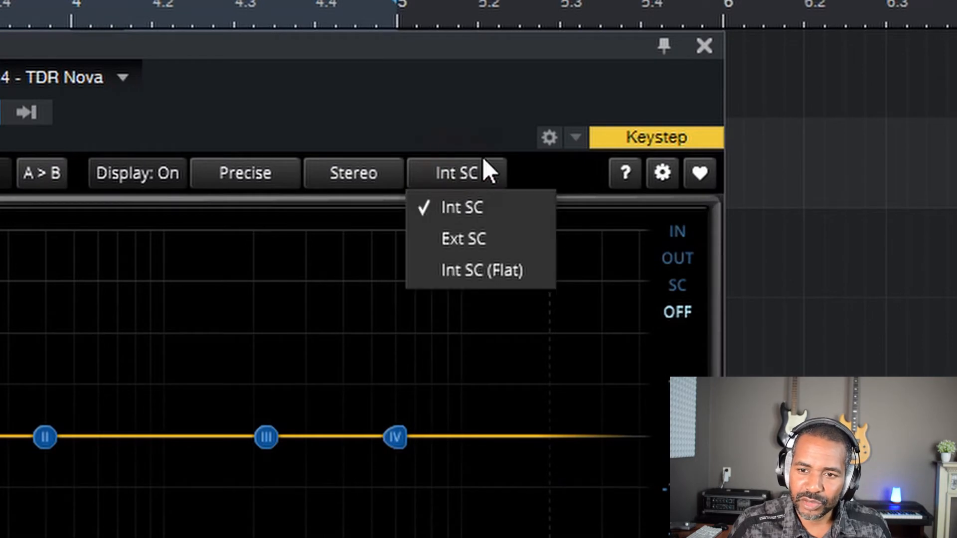
pyautogui.click(504, 241)
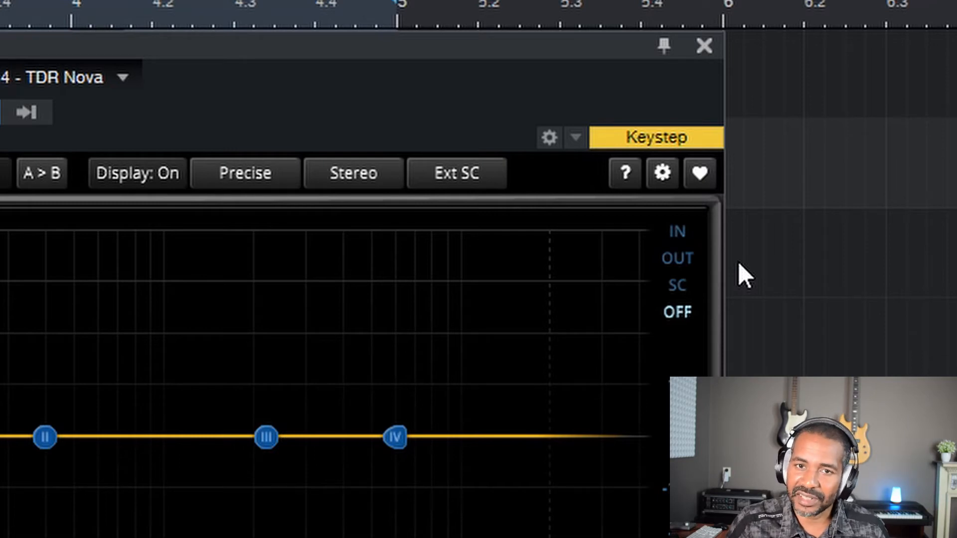
pyautogui.click(686, 285)
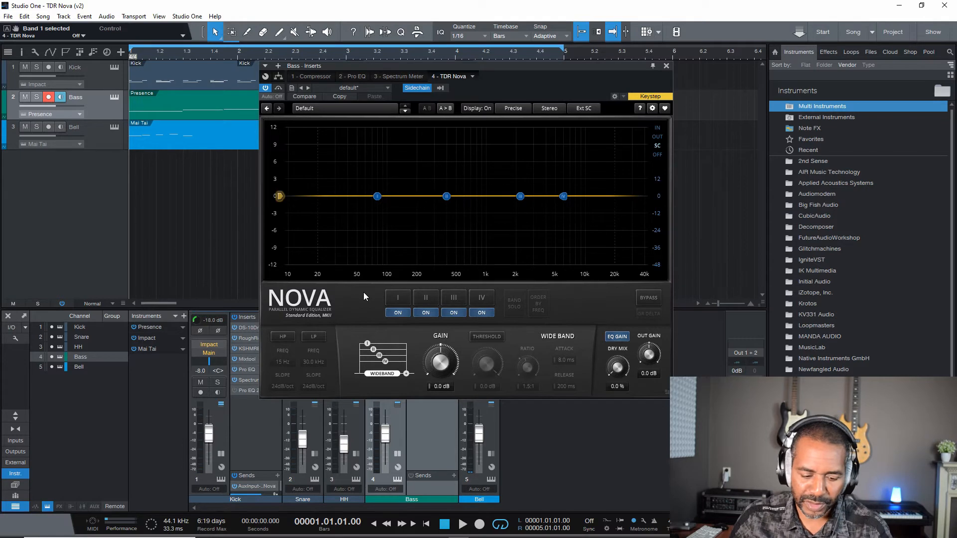
pyautogui.press('space')
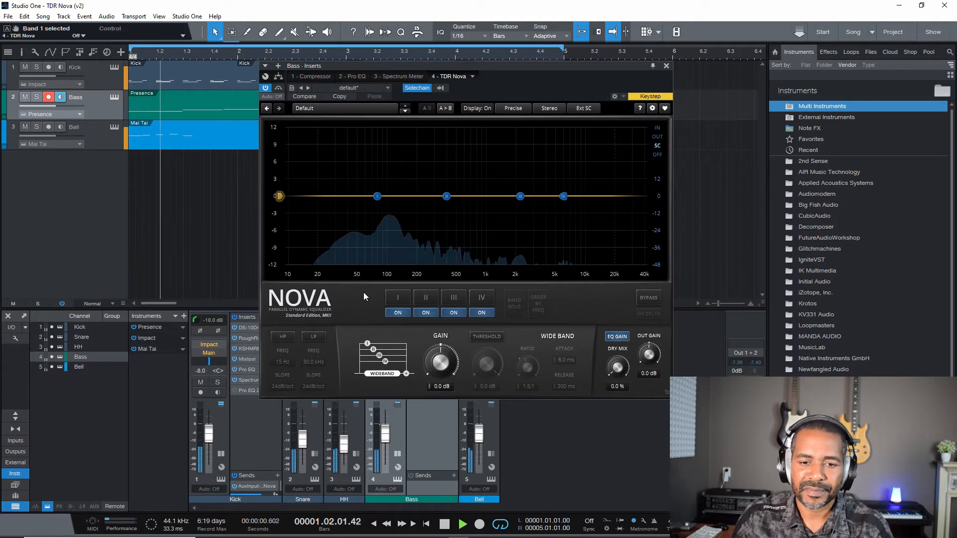
# Step: Set the frequency of Nova's band I to 67 Hz
pyautogui.click(397, 298)
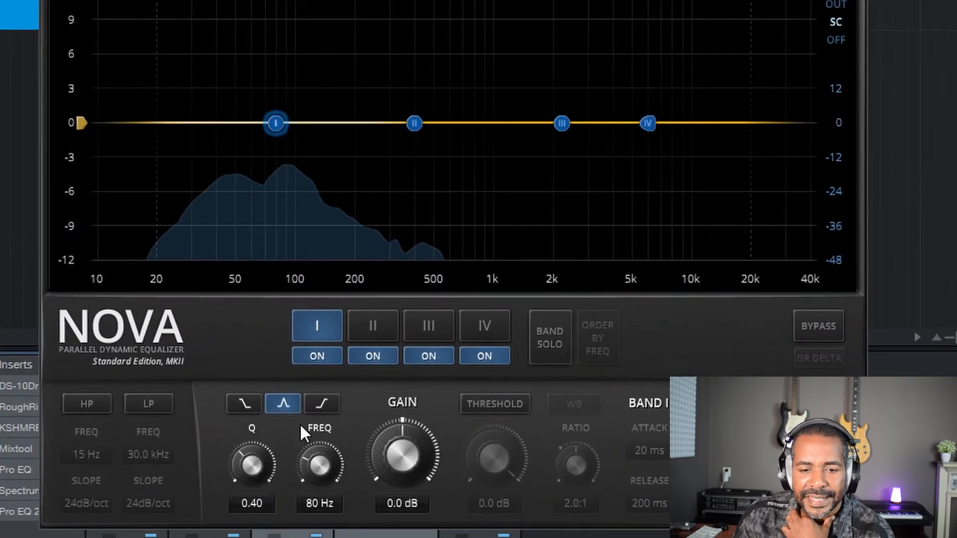
pyautogui.click(312, 506)
pyautogui.write('67')
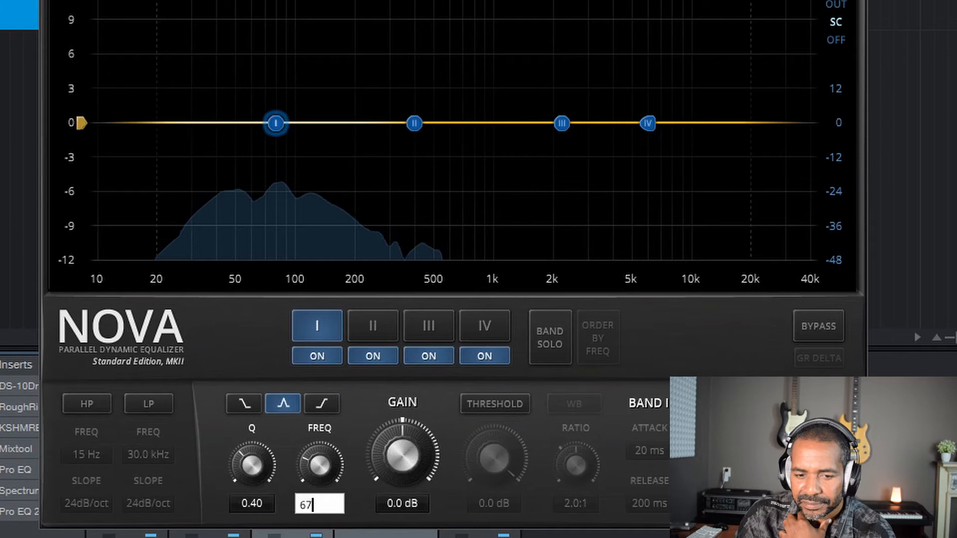
pyautogui.press('Return')
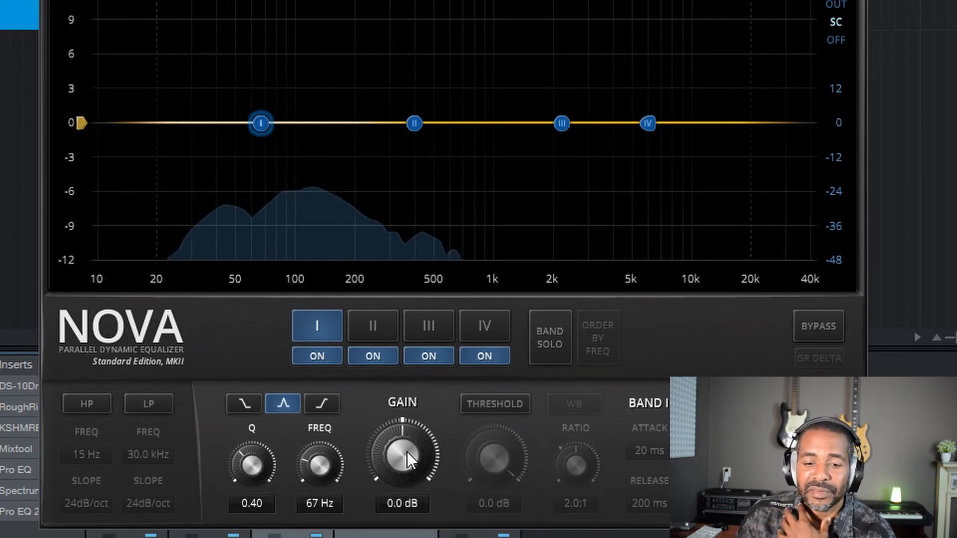
# Step: Try a static gain cut of -3.8 dB on band I, and reset the gain to 0.0 dB
pyautogui.moveTo(407, 452); pyautogui.dragTo(407, 489)
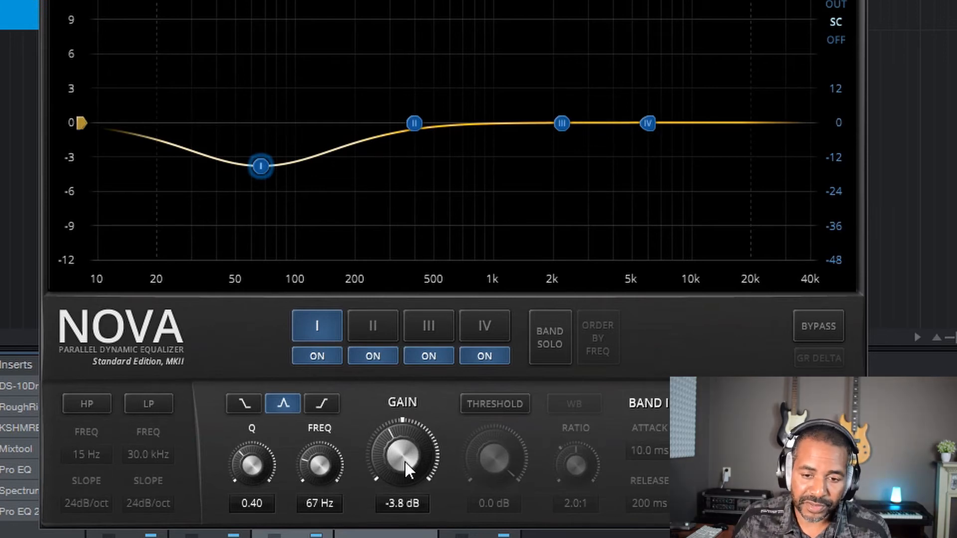
pyautogui.doubleClick(404, 461)
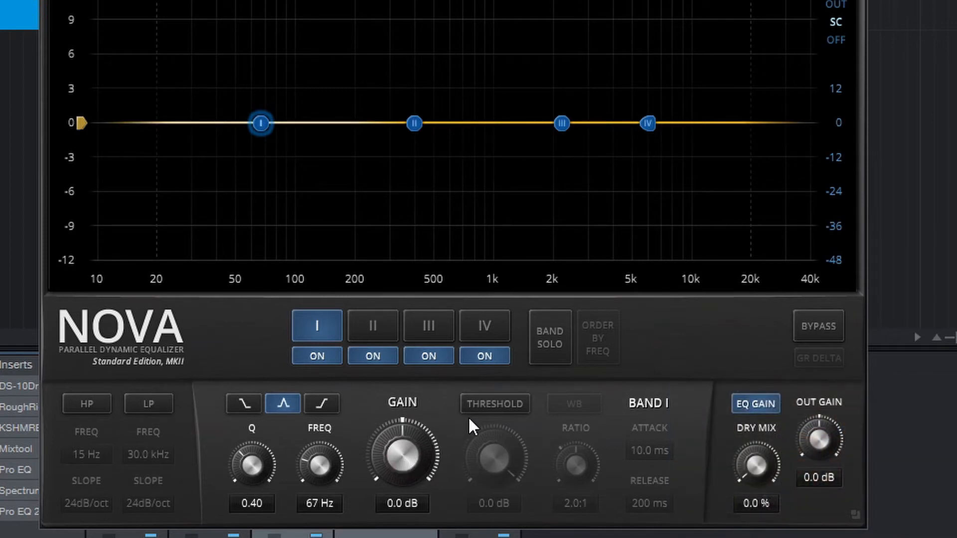
# Step: Enable the threshold on band I and set its compression ratio to 3.5:1
pyautogui.click(485, 405)
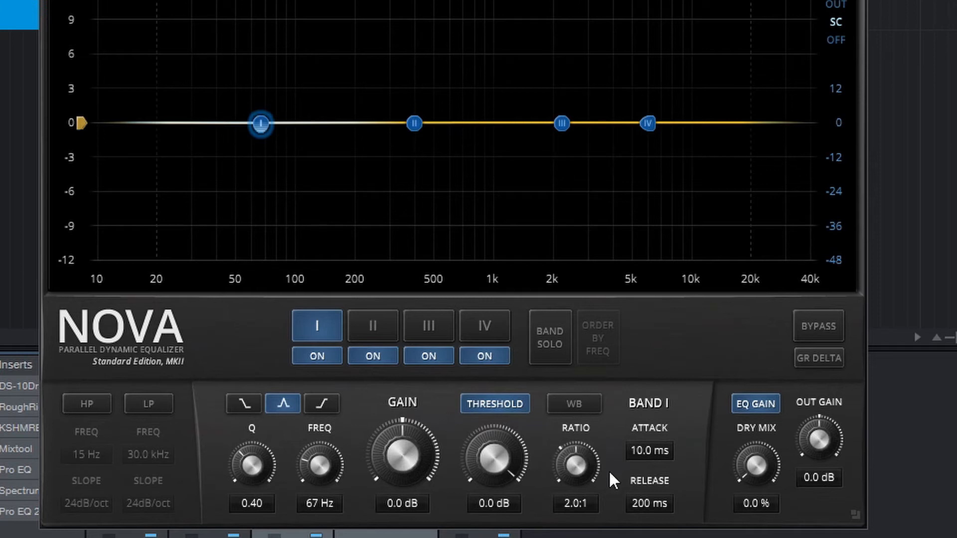
pyautogui.doubleClick(584, 503)
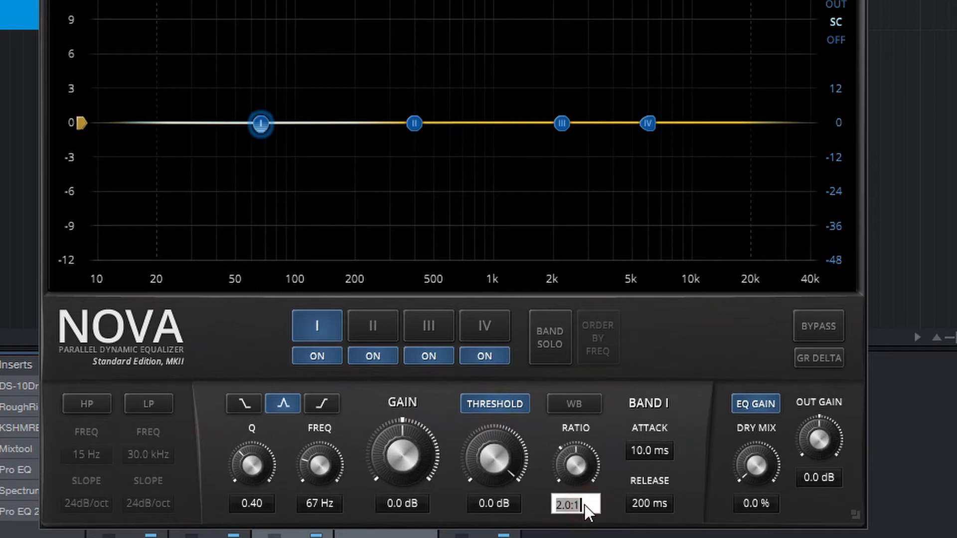
pyautogui.write('3.5')
pyautogui.press('Return')
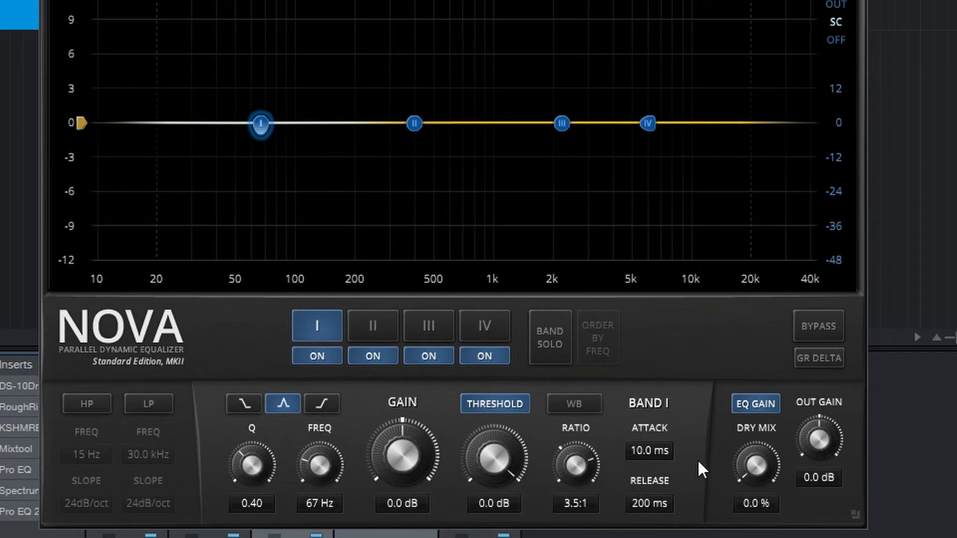
# Step: Set band I's attack to 0.10 ms and its release to 25 ms
pyautogui.moveTo(644, 448); pyautogui.dragTo(644, 493)
pyautogui.doubleClick(639, 501)
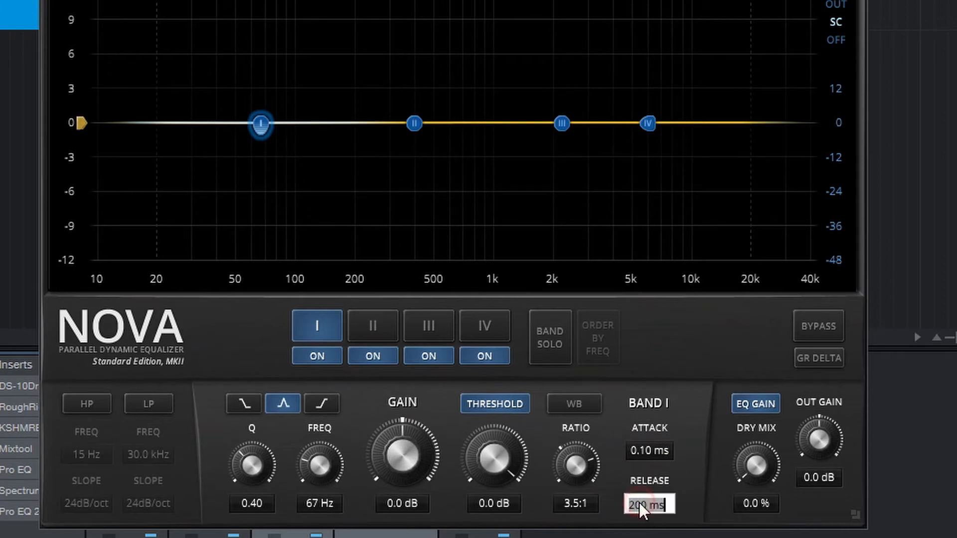
pyautogui.press('Return')
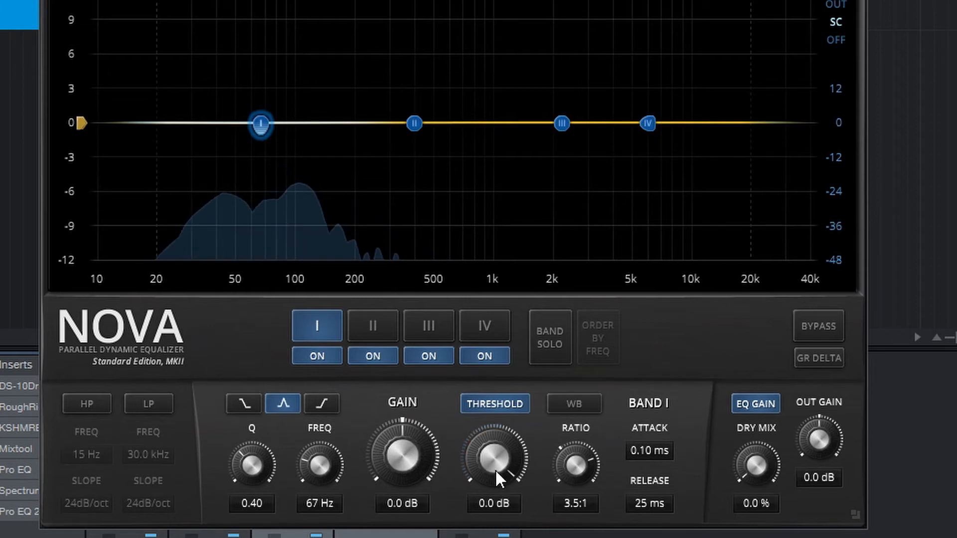
# Step: Lower band I's threshold to about -26.1 dB while the song plays
pyautogui.moveTo(496, 465); pyautogui.dragTo(495, 537)
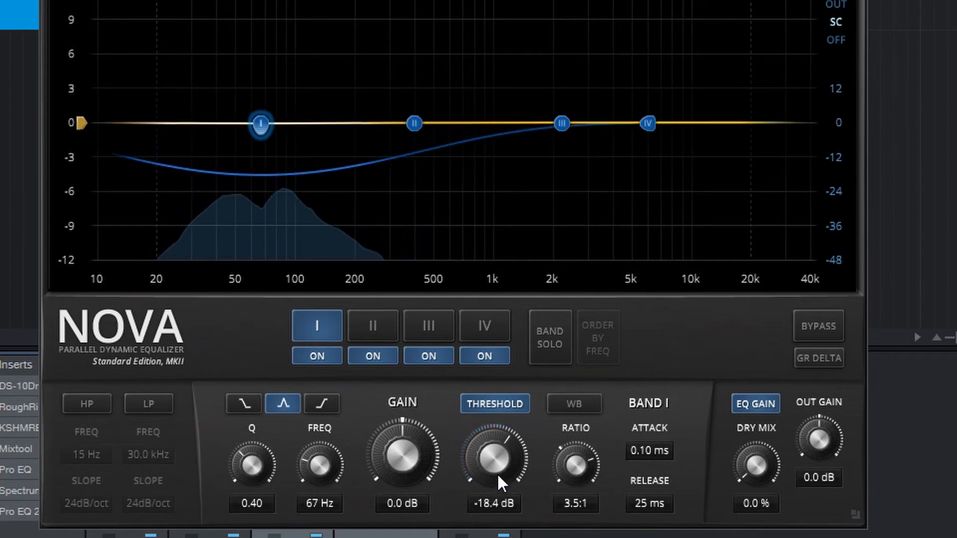
pyautogui.moveTo(497, 458); pyautogui.dragTo(497, 484)
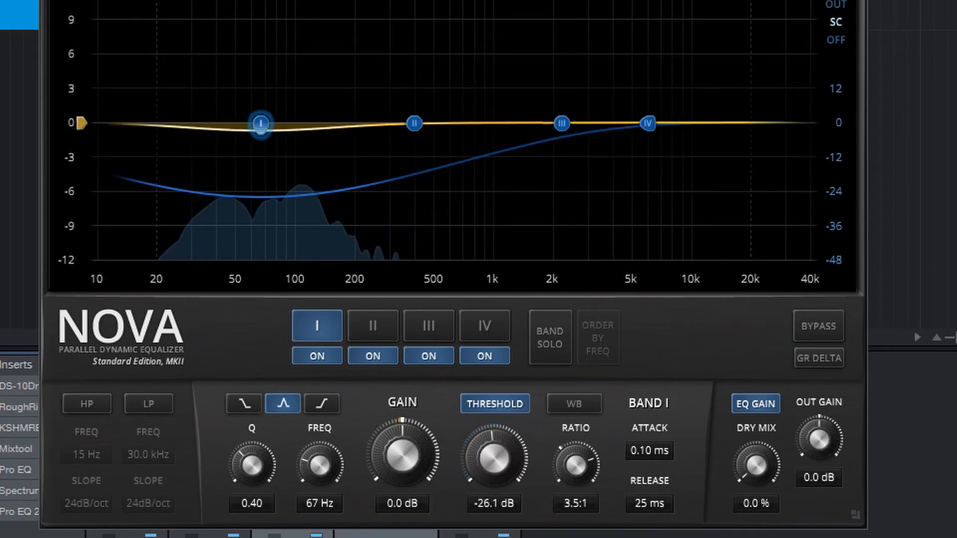